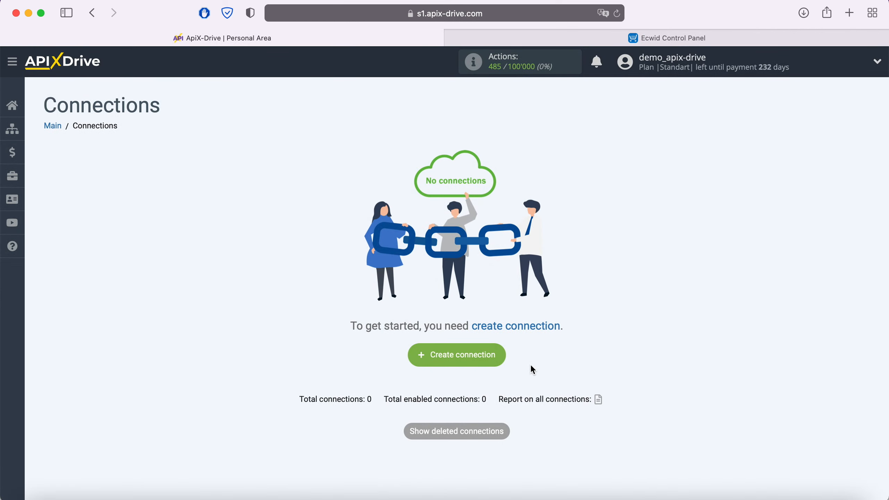
# Create a new connection and choose Facebook as the data source system.
pyautogui.click(497, 359)
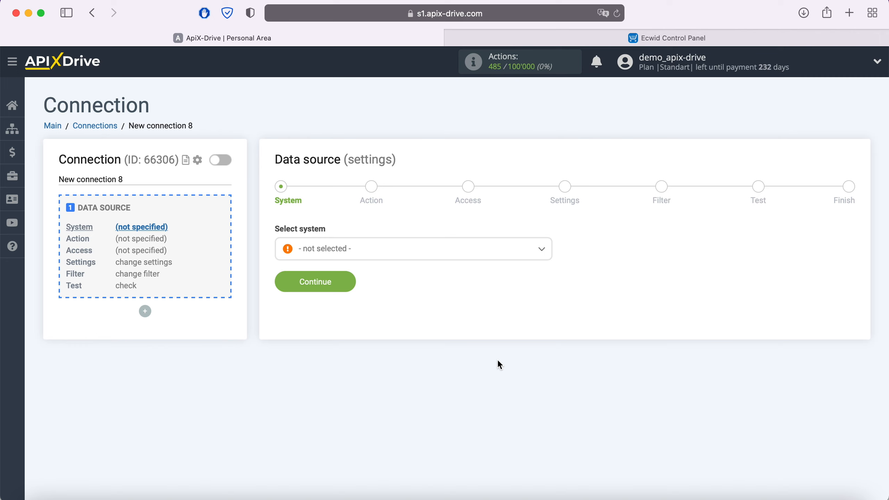
pyautogui.click(415, 251)
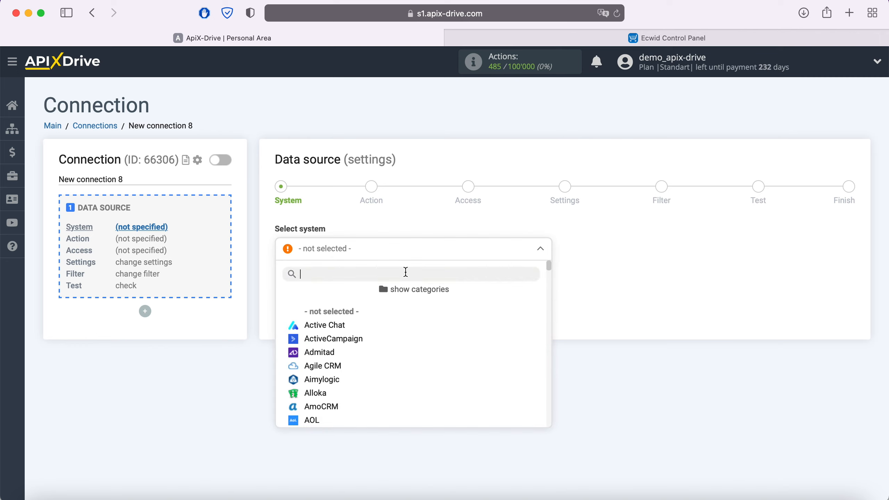
pyautogui.scroll(-2, 404, 356)
pyautogui.scroll(-20, 405, 356)
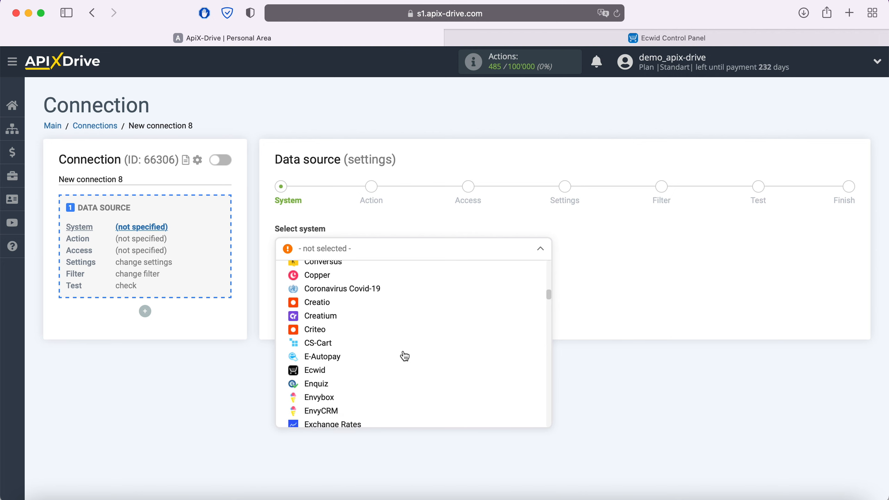
pyautogui.click(324, 358)
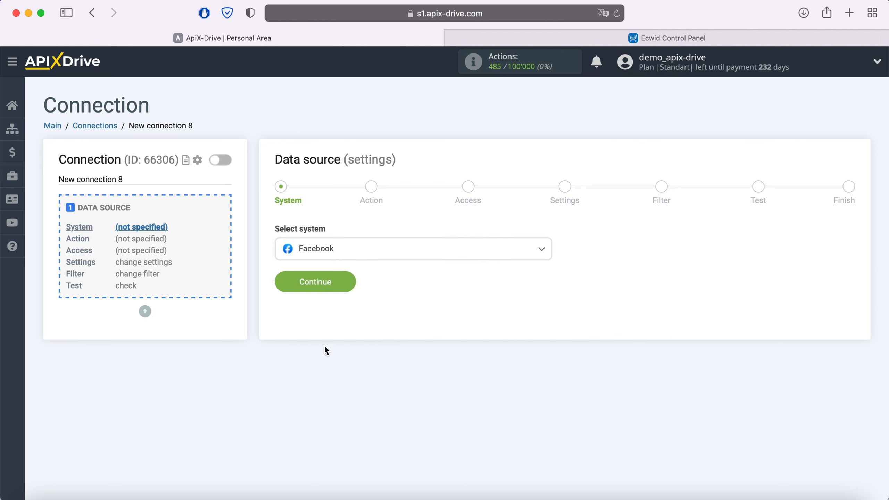
pyautogui.click(351, 286)
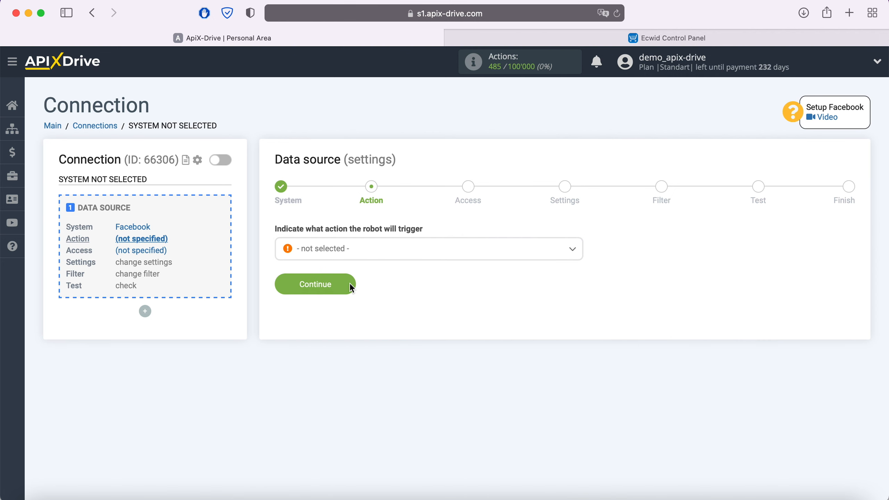
# Set the Facebook source action to Get Leads (new) and continue to the access stage.
pyautogui.click(368, 255)
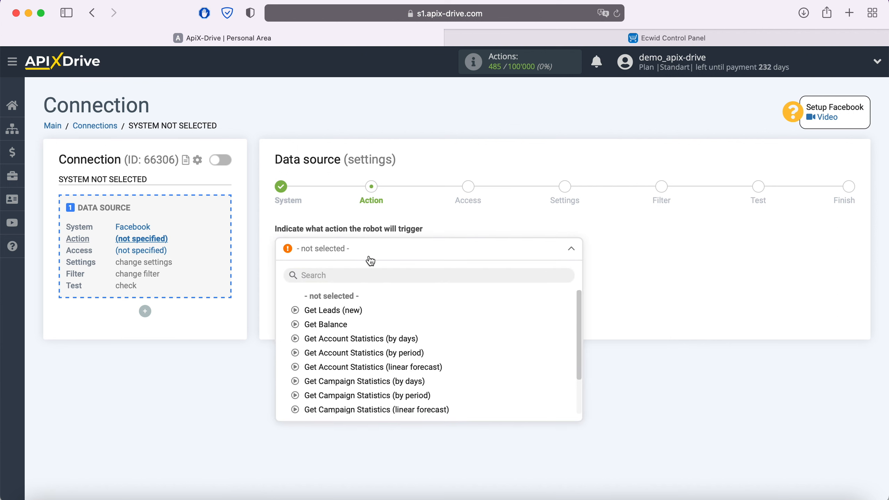
pyautogui.click(354, 310)
pyautogui.click(349, 282)
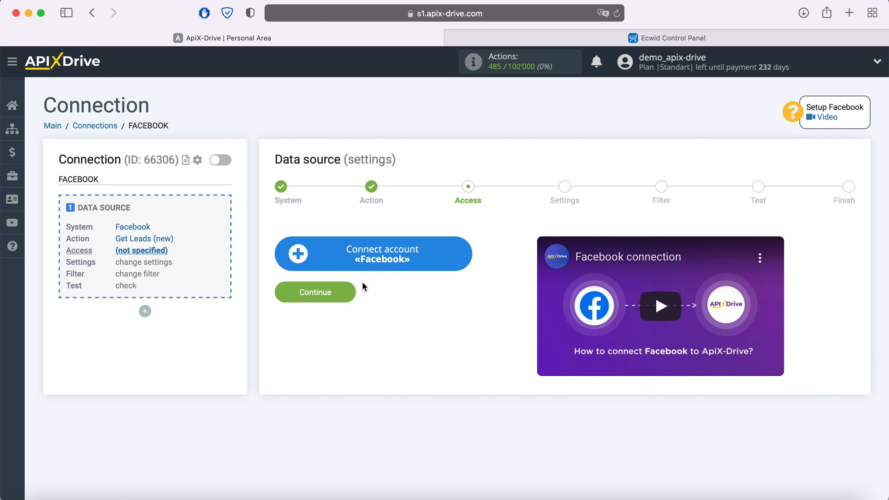
# Start connecting a Facebook account and log in with the saved account email and password.
pyautogui.click(459, 256)
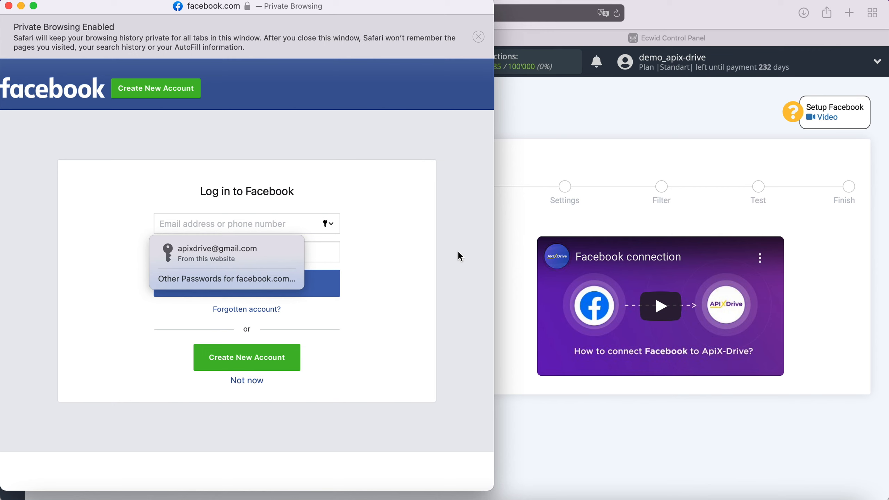
pyautogui.click(280, 252)
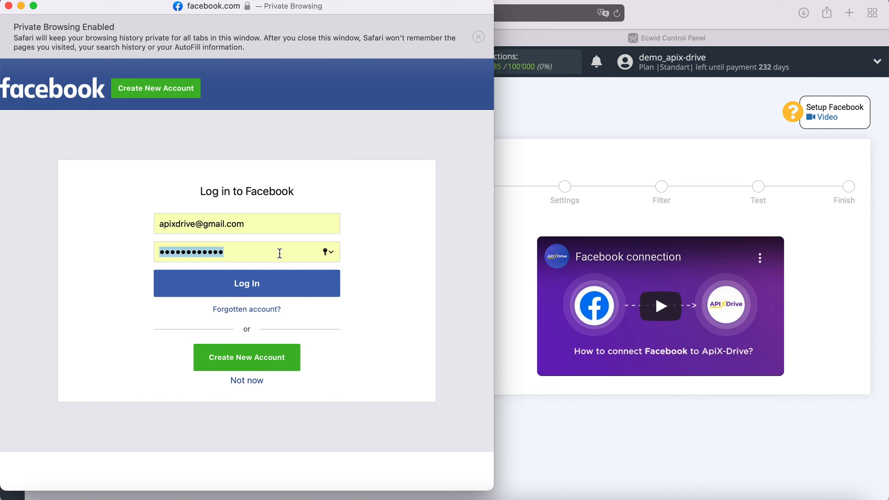
pyautogui.click(288, 283)
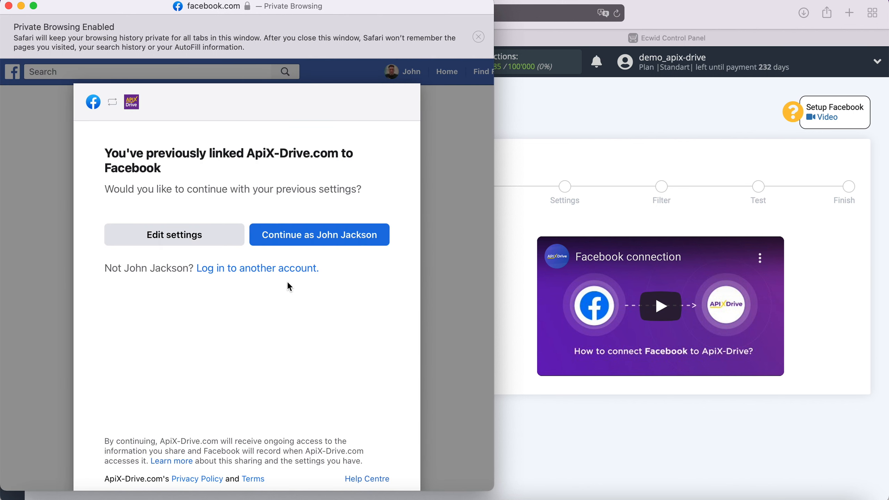
# Edit the existing Facebook link settings and grant ApiX-Drive.com access to all Pages with all permissions enabled.
pyautogui.click(226, 241)
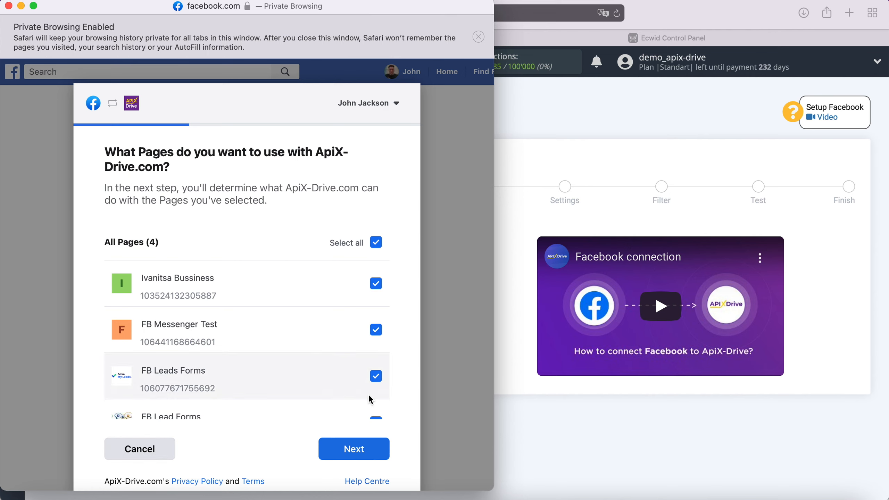
pyautogui.click(383, 450)
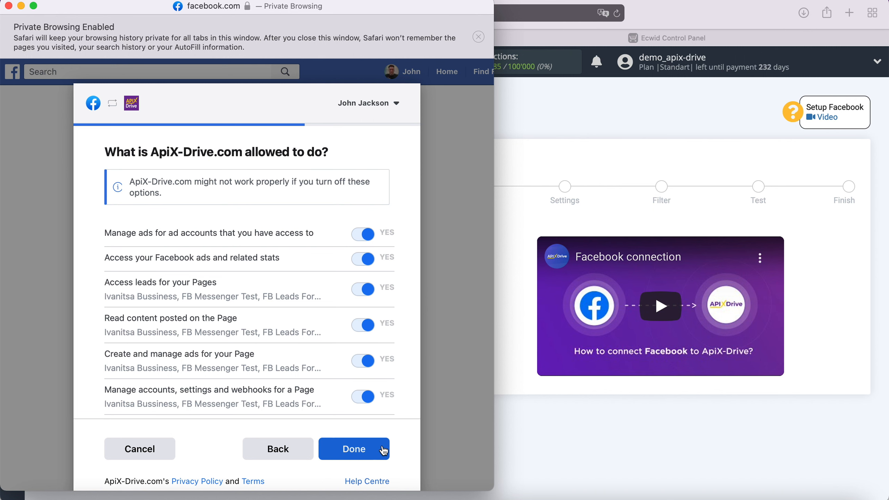
pyautogui.click(384, 450)
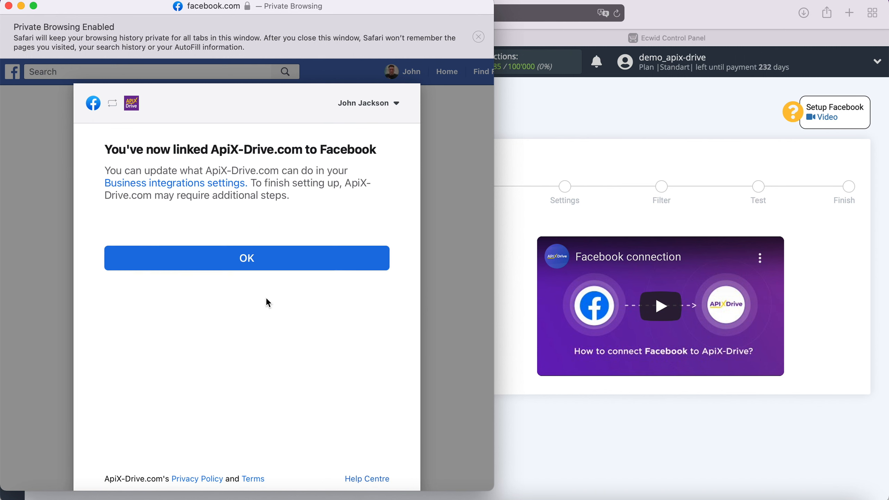
pyautogui.click(242, 261)
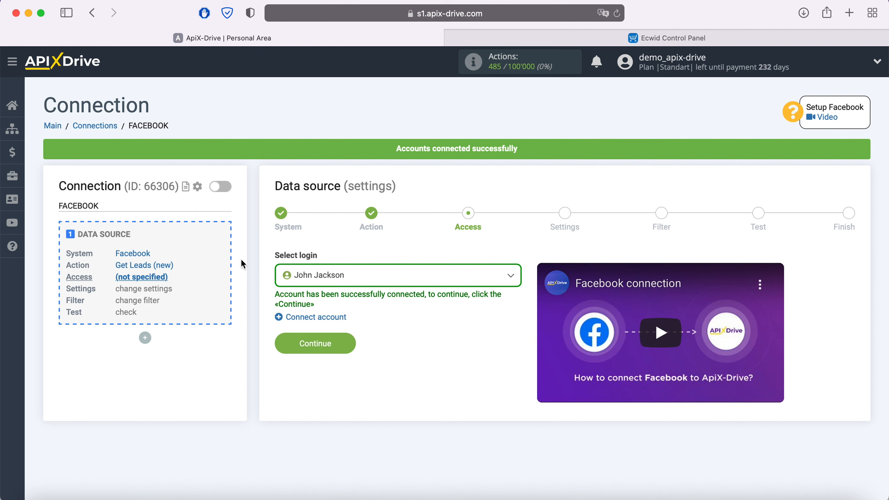
# Choose the newly connected Facebook login for the data source and continue to its settings.
pyautogui.click(361, 281)
pyautogui.click(338, 353)
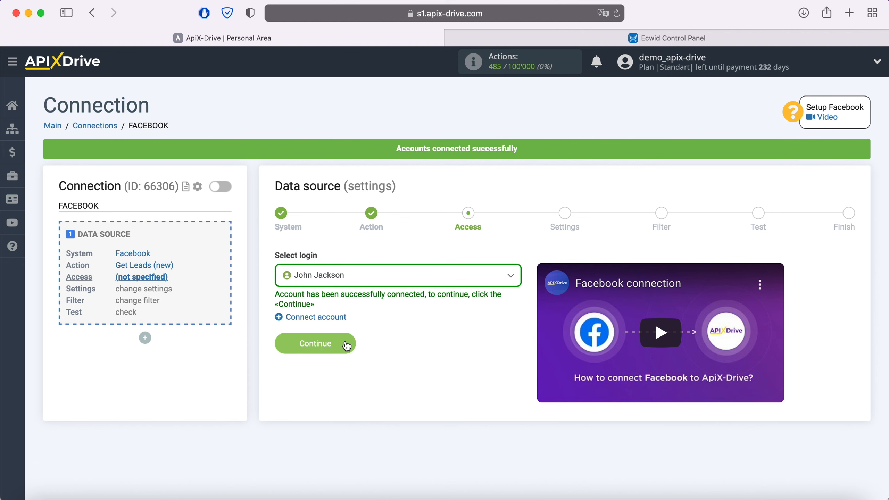
pyautogui.click(344, 342)
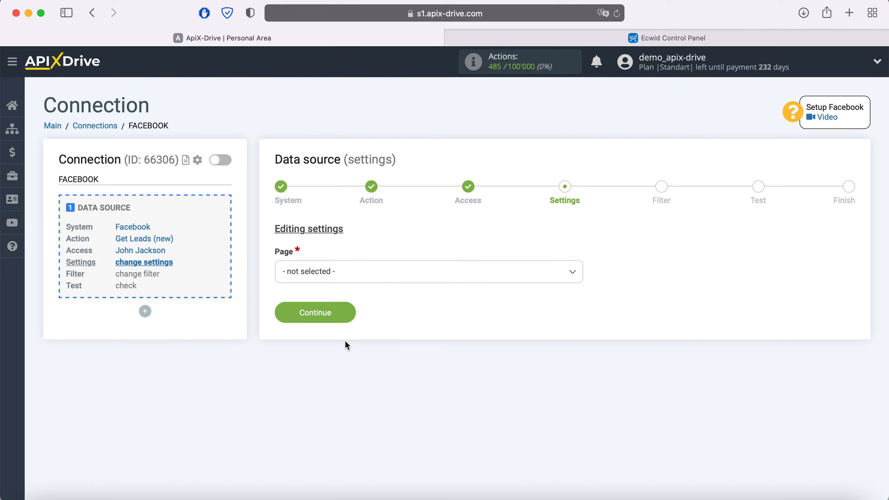
# Set the source page to FB Leads Forms, choose to select forms individually, and include only FB Lead Form 20.05.2021.
pyautogui.click(353, 276)
pyautogui.click(339, 350)
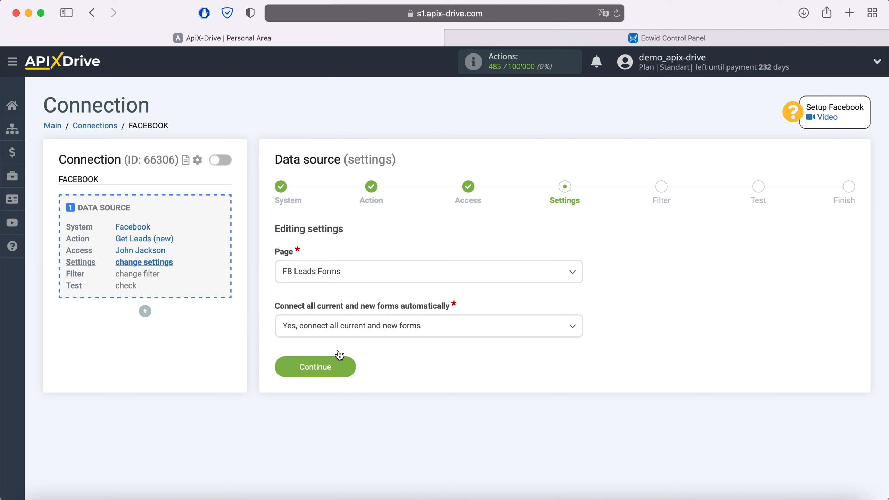
pyautogui.click(438, 327)
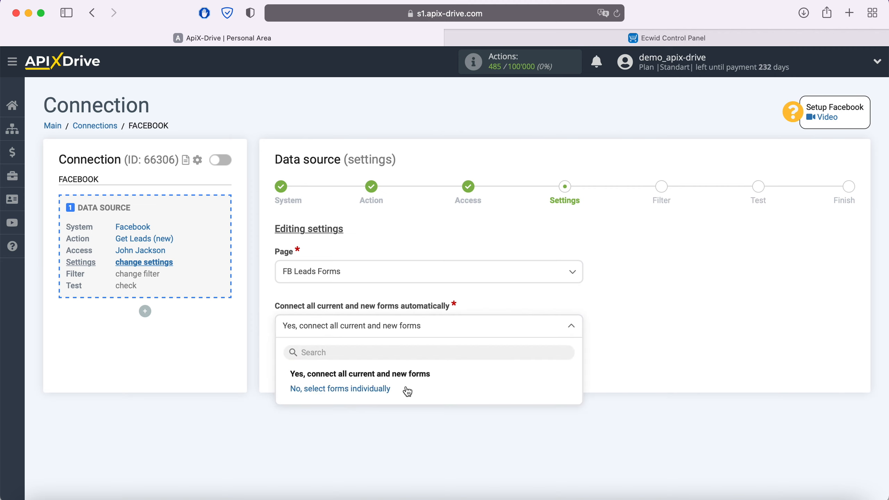
pyautogui.click(387, 389)
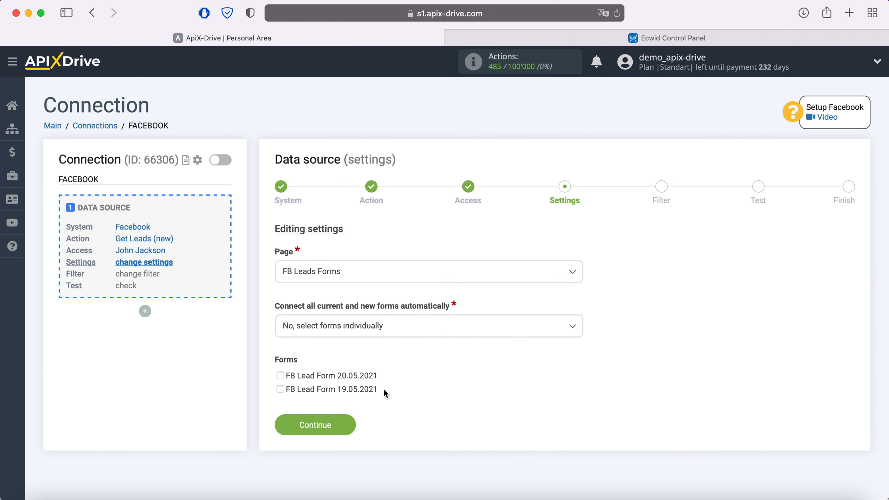
pyautogui.click(280, 376)
pyautogui.click(346, 426)
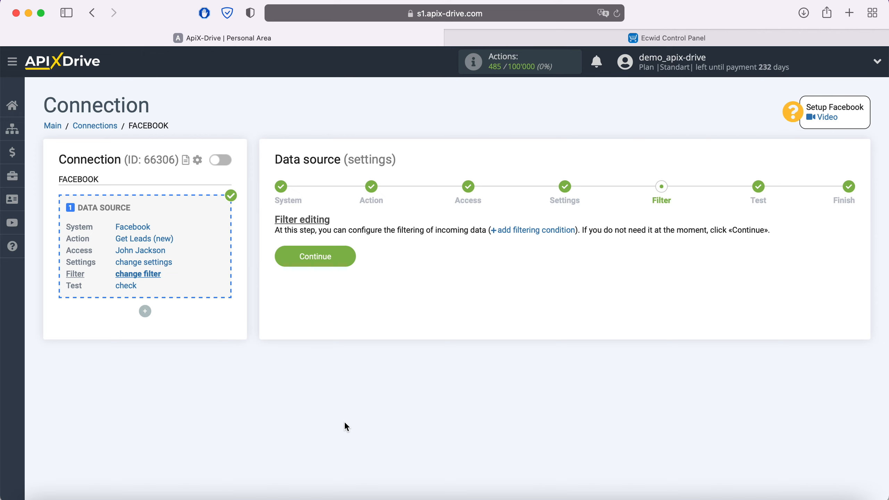
# Continue without a filter condition, review the Facebook test data and finish the data source setup.
pyautogui.click(352, 266)
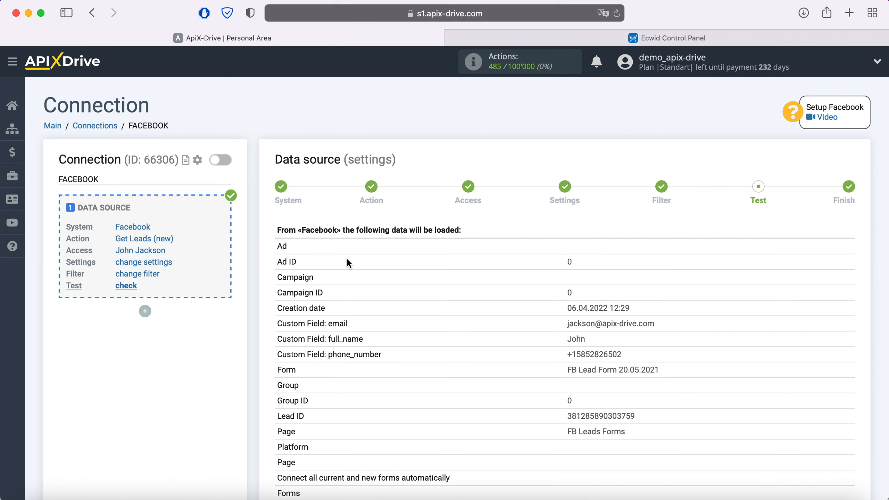
pyautogui.scroll(-3, 348, 264)
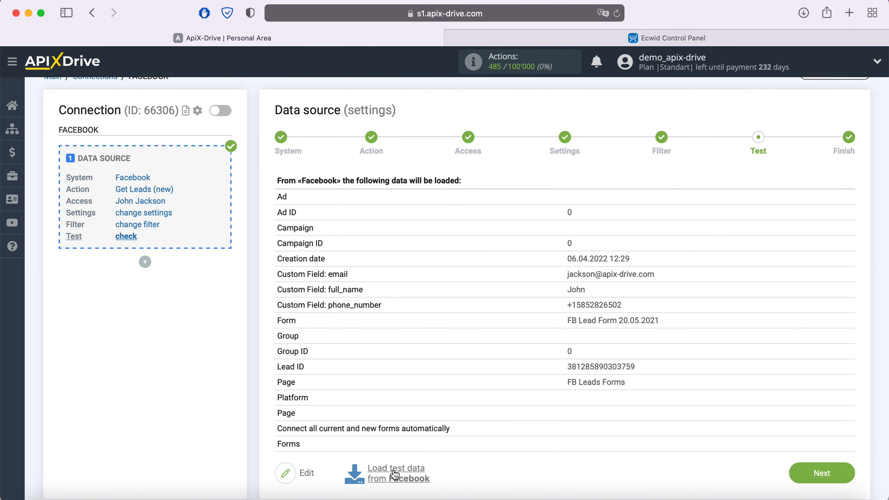
pyautogui.click(848, 475)
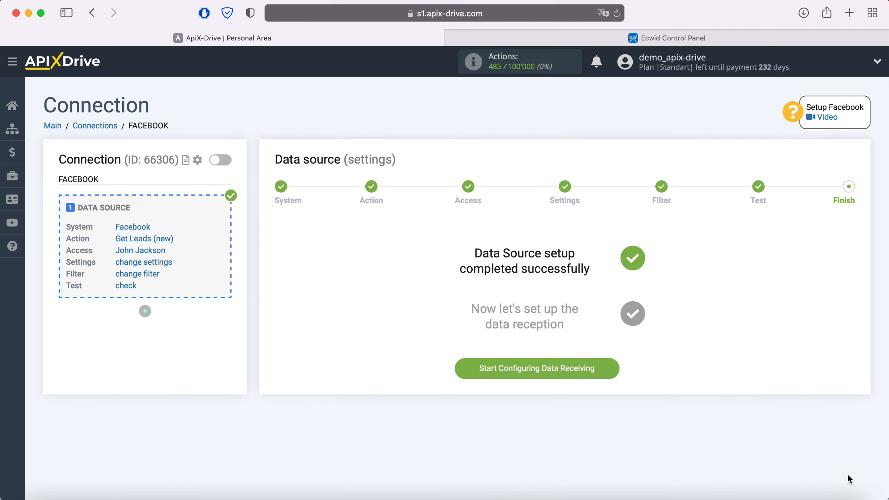
# Start configuring data receiving and choose Ecwid as the data destination system.
pyautogui.click(611, 368)
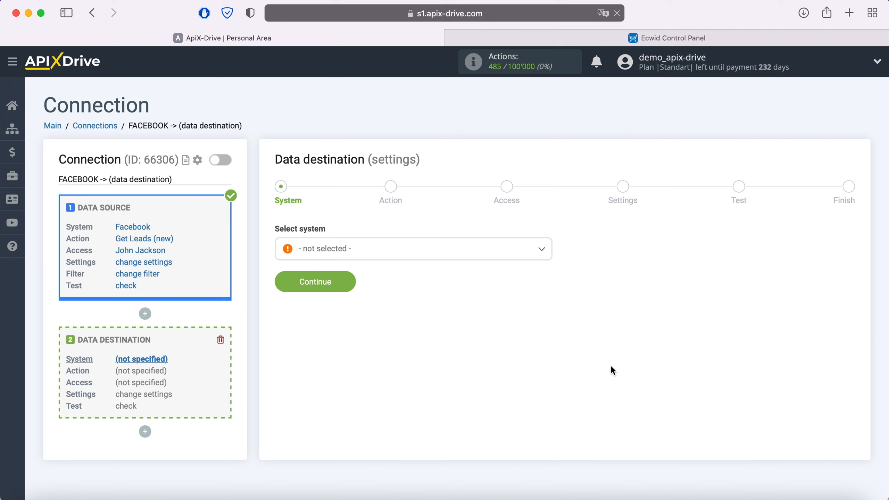
pyautogui.click(434, 249)
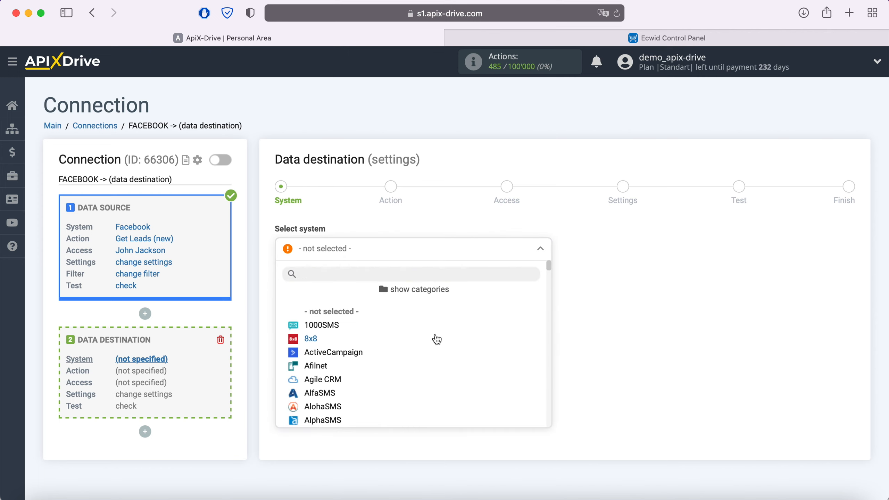
pyautogui.scroll(-5, 436, 340)
pyautogui.scroll(-10, 436, 338)
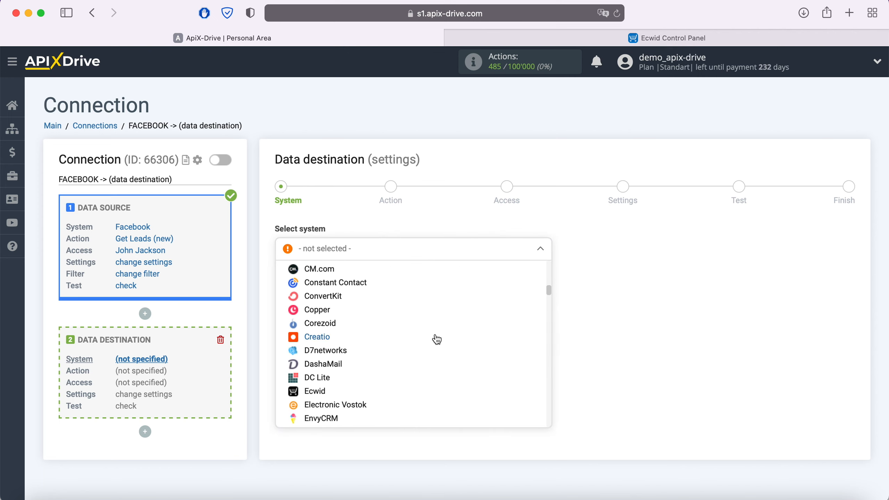
pyautogui.click(325, 297)
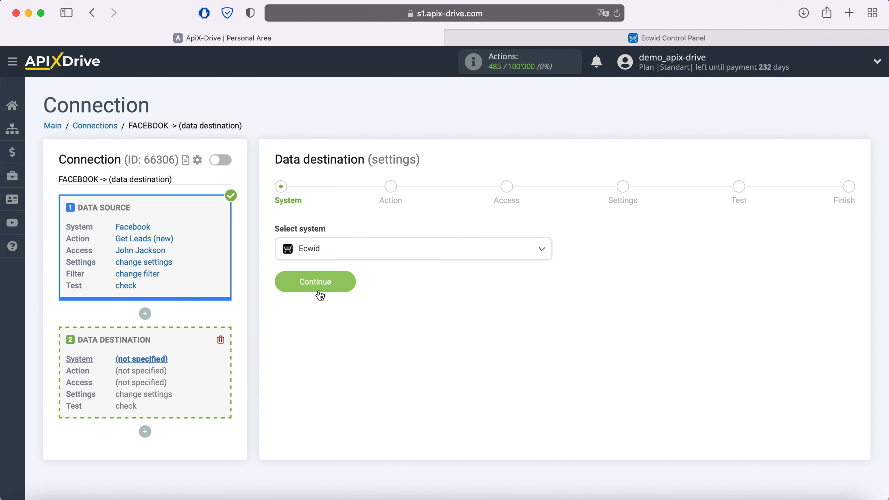
pyautogui.click(344, 282)
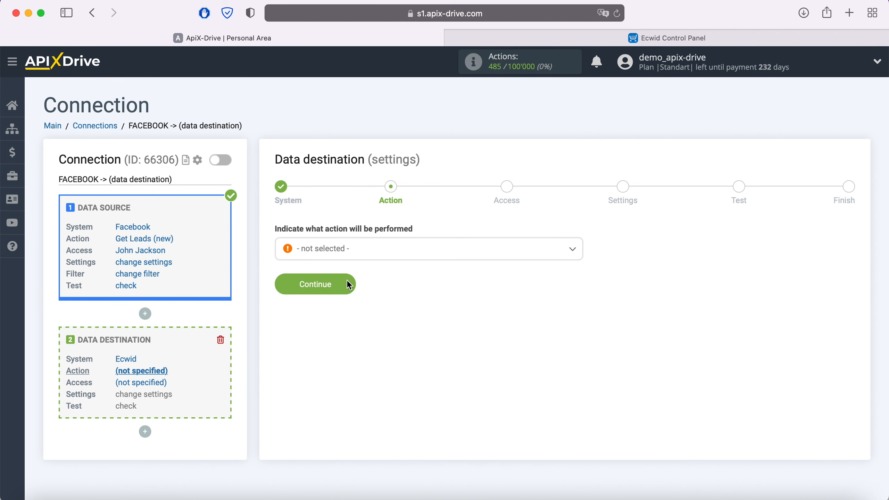
# Set the Ecwid destination action to Create Customers and continue to the access stage.
pyautogui.click(374, 251)
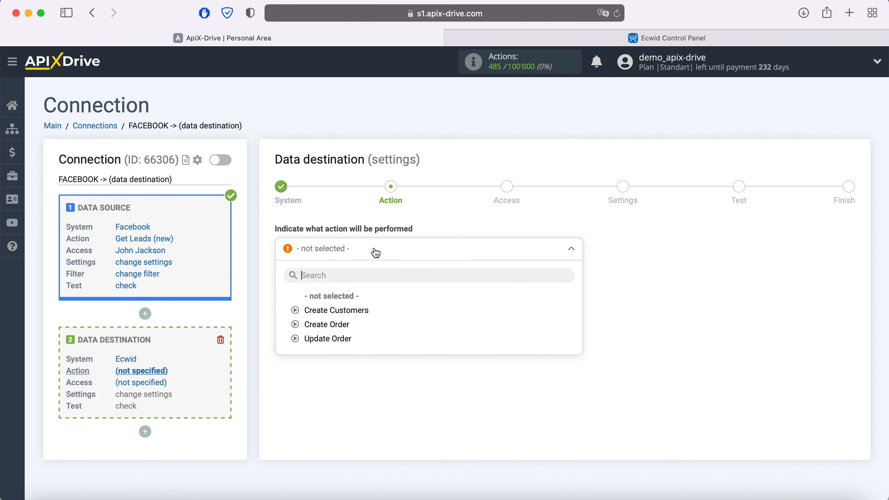
pyautogui.click(360, 311)
pyautogui.click(347, 286)
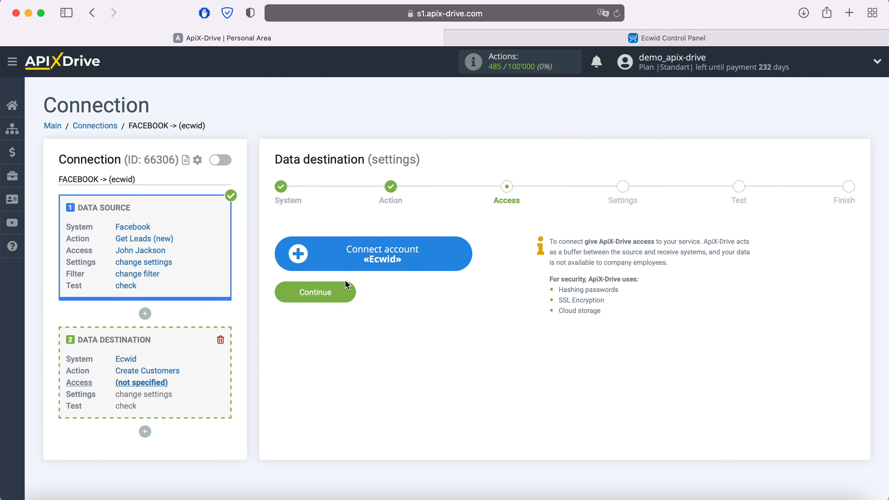
# Connect the Ecwid account by signing in with the account email and password, and continue with that login.
pyautogui.click(455, 259)
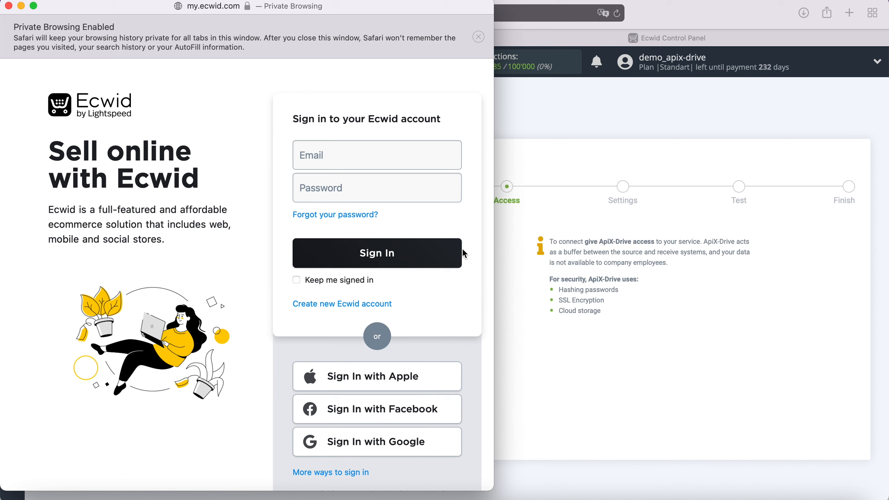
pyautogui.rightClick(352, 153)
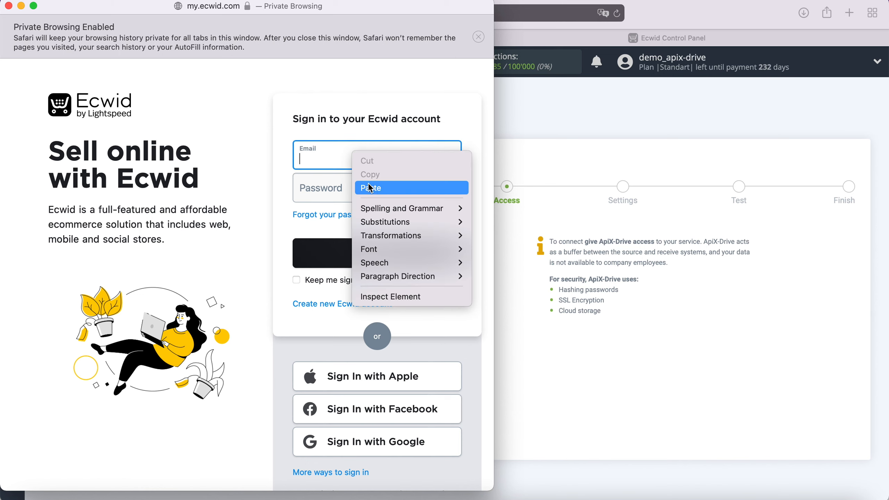
pyautogui.click(379, 189)
pyautogui.click(380, 189)
pyautogui.write('****')
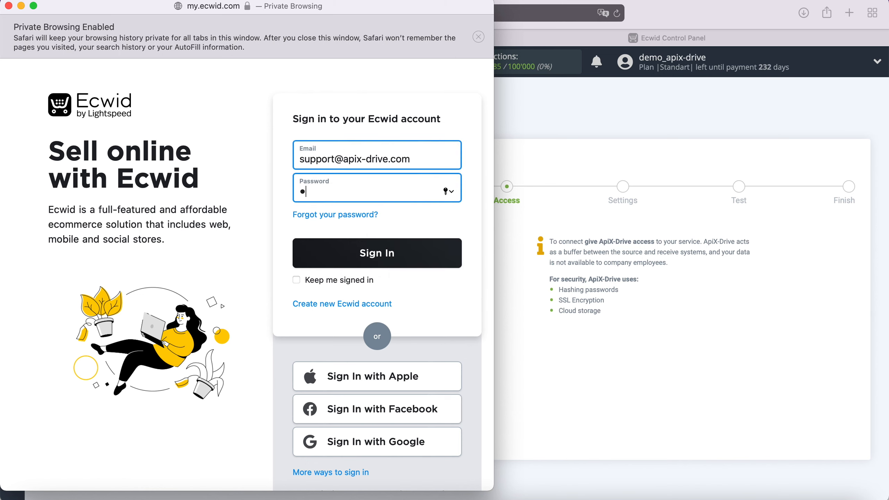
pyautogui.write('********')
pyautogui.click(413, 253)
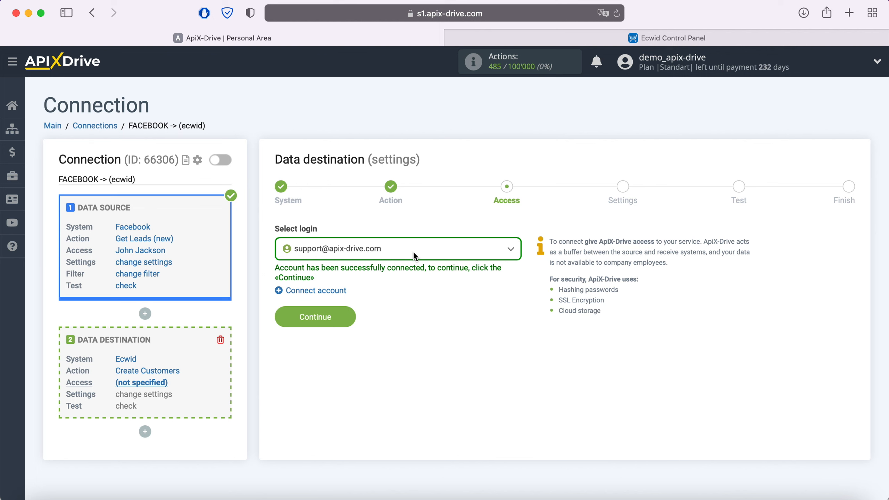
pyautogui.click(405, 252)
pyautogui.click(385, 322)
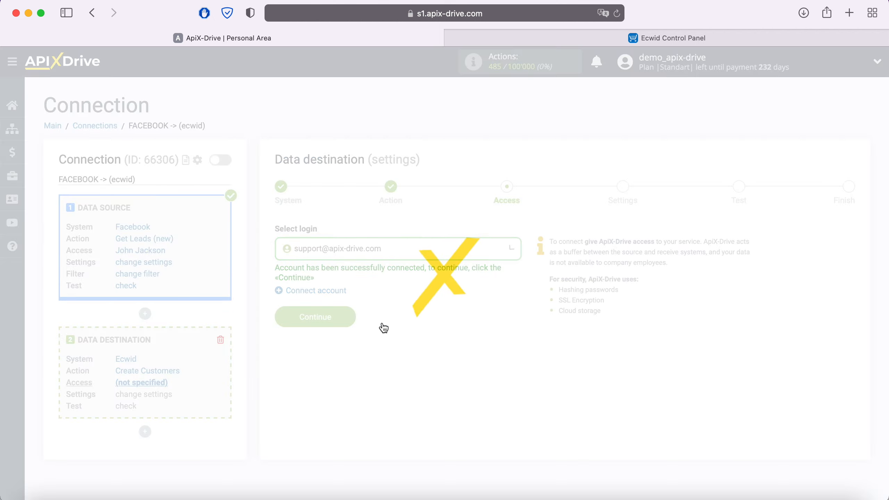
# Continue to the Ecwid destination settings and map the required E-mail field to Facebook's "Custom Field: email" variable.
pyautogui.click(346, 317)
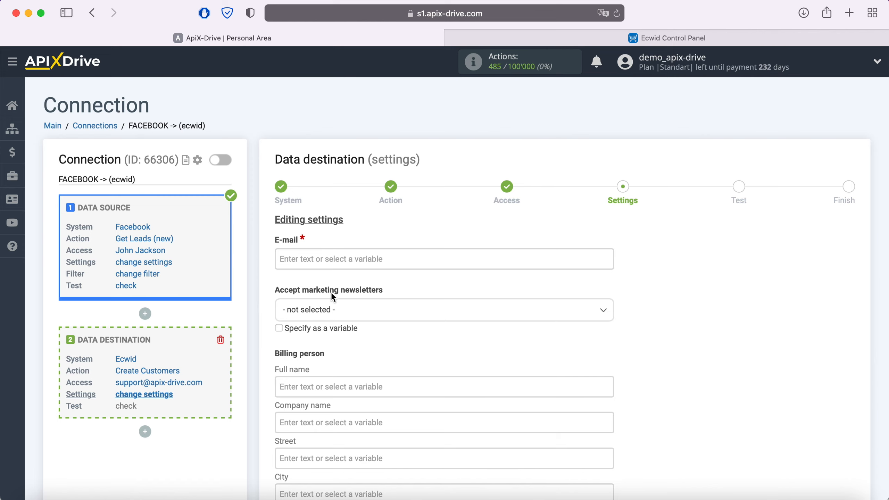
pyautogui.click(325, 260)
pyautogui.scroll(-3, 477, 272)
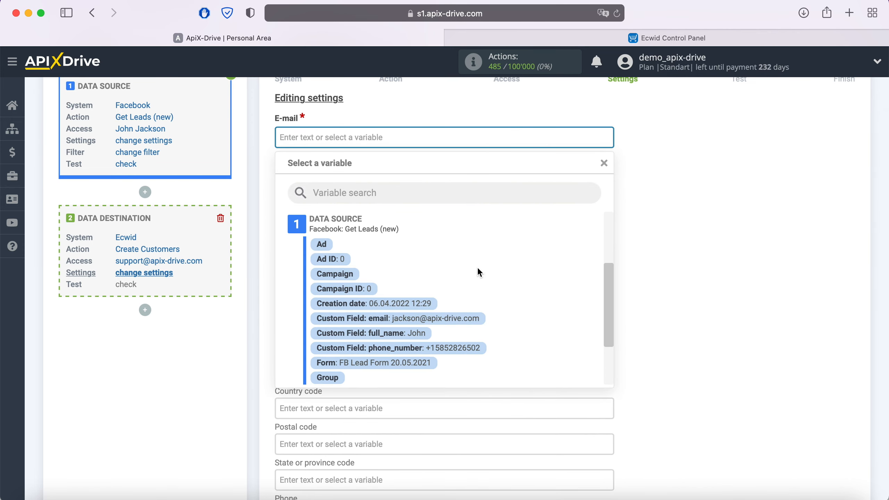
pyautogui.click(467, 318)
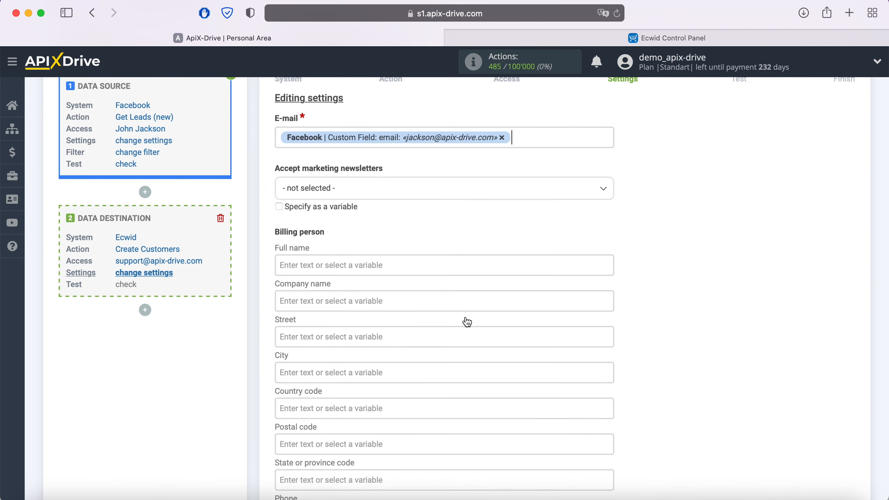
# Map the billing person's Full name and Phone to Facebook's full_name and phone_number custom fields, and continue to the test stage.
pyautogui.click(354, 265)
pyautogui.scroll(-3, 455, 270)
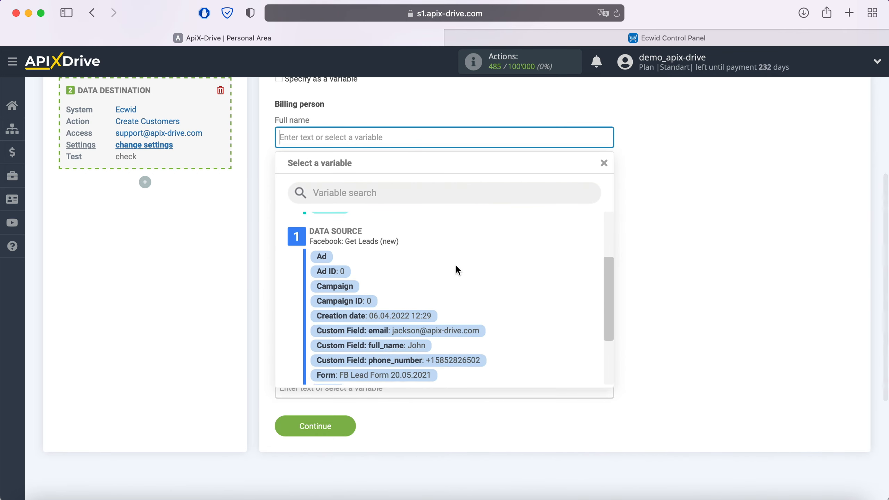
pyautogui.click(420, 343)
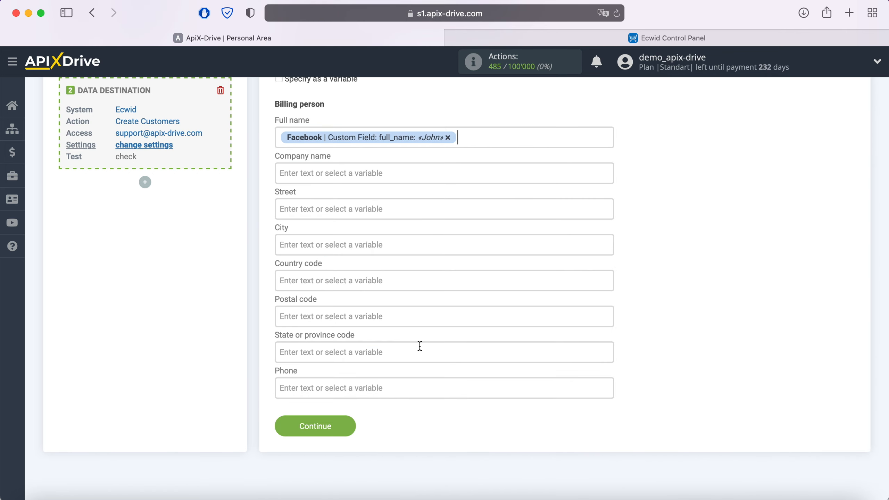
pyautogui.click(397, 385)
pyautogui.scroll(-3, 487, 342)
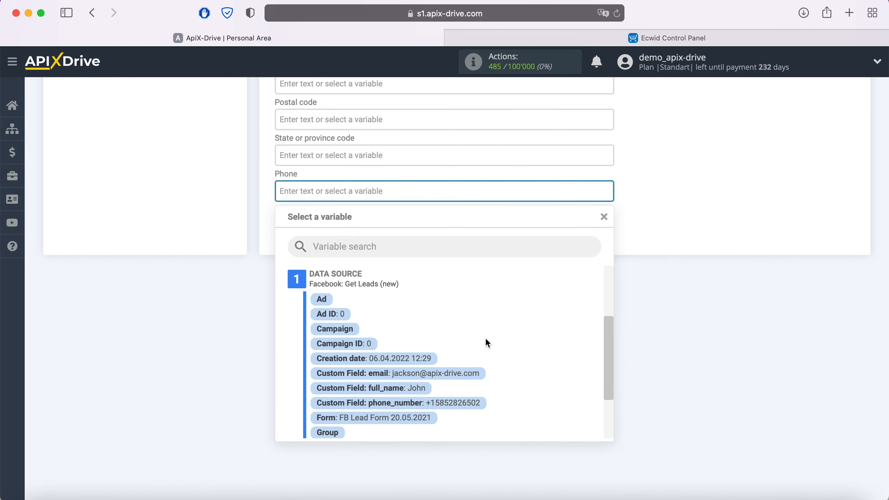
pyautogui.click(460, 403)
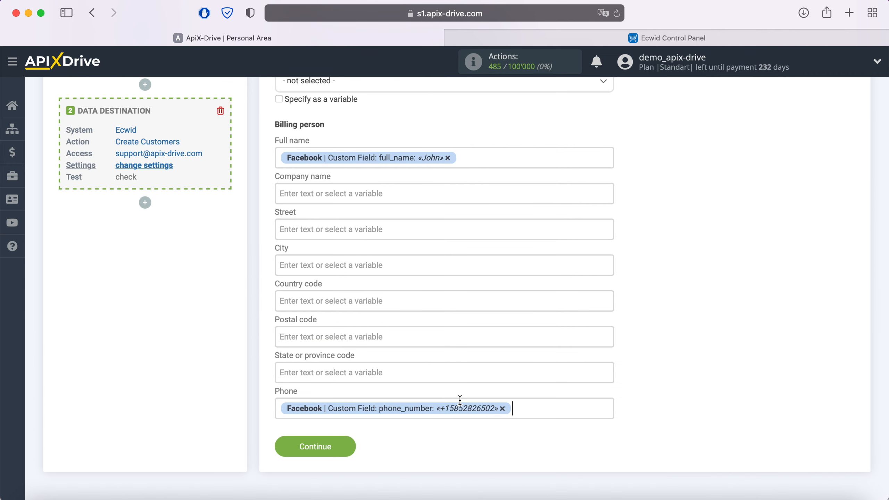
pyautogui.click(348, 449)
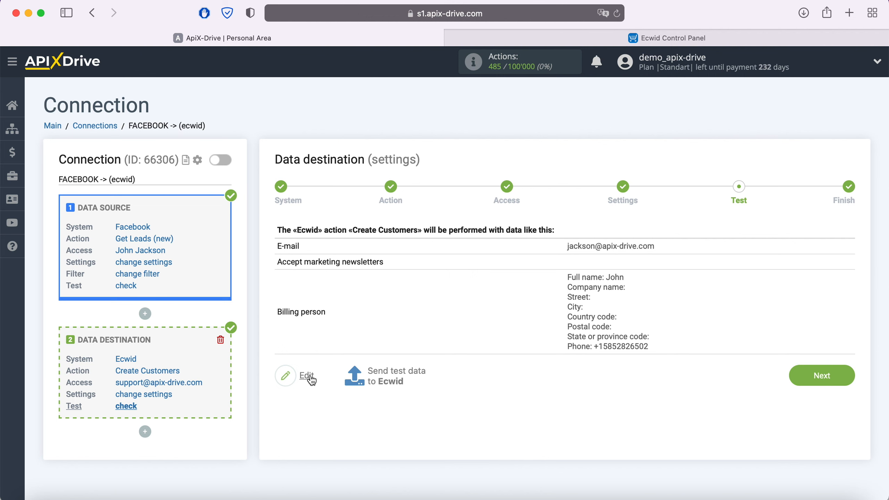
# Send the test data to Ecwid and check the refreshed Customers list in the Ecwid Control Panel.
pyautogui.click(385, 374)
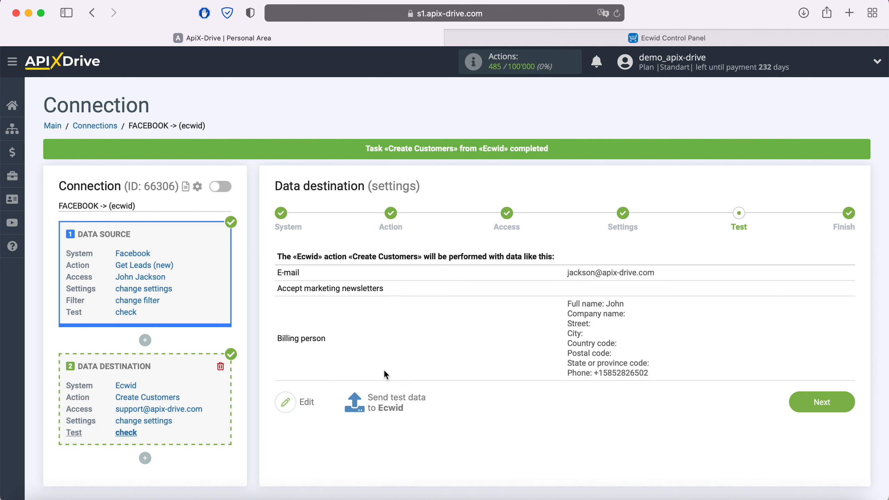
pyautogui.click(634, 36)
pyautogui.click(617, 14)
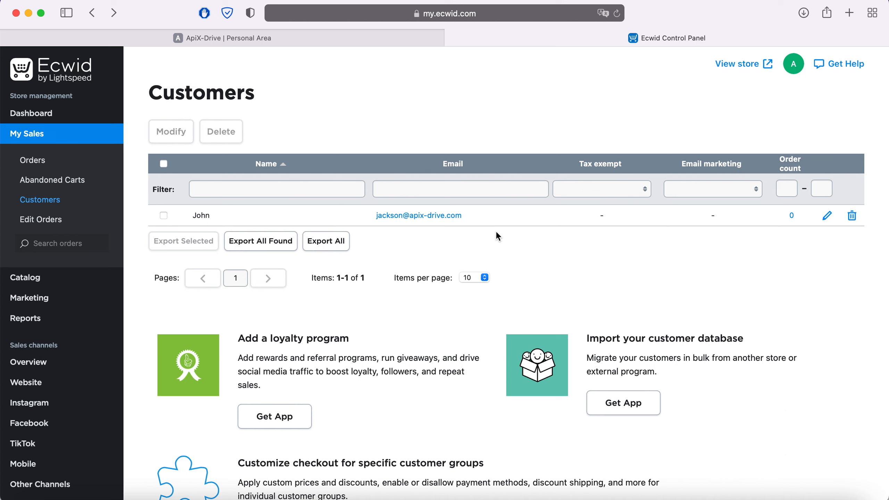
# Return to ApiX-Drive, finish the data destination setup and enable auto-update for the connection.
pyautogui.click(200, 38)
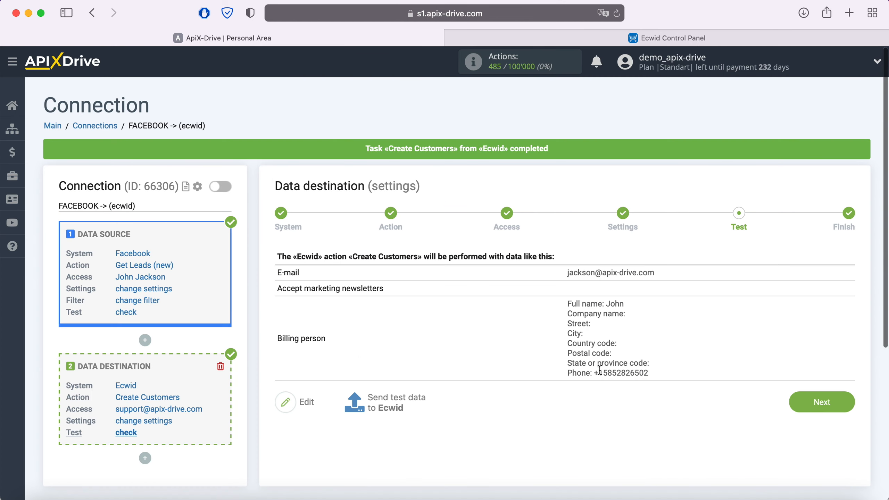
pyautogui.click(841, 401)
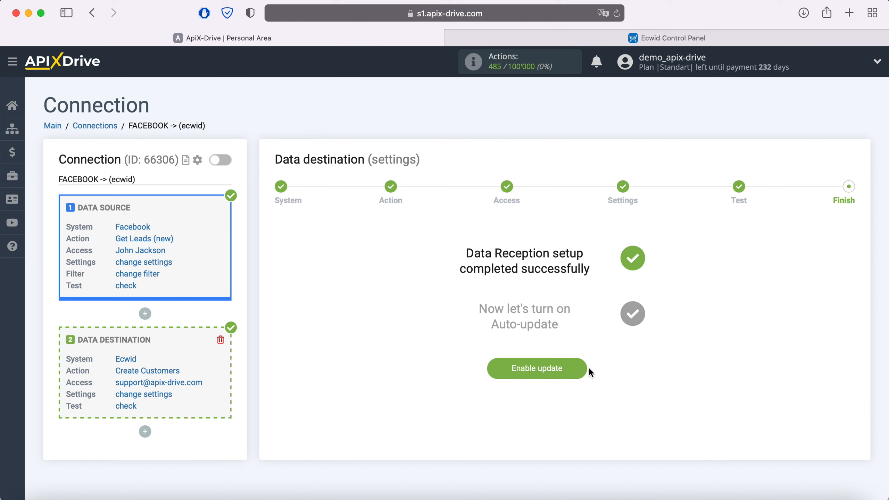
pyautogui.click(578, 366)
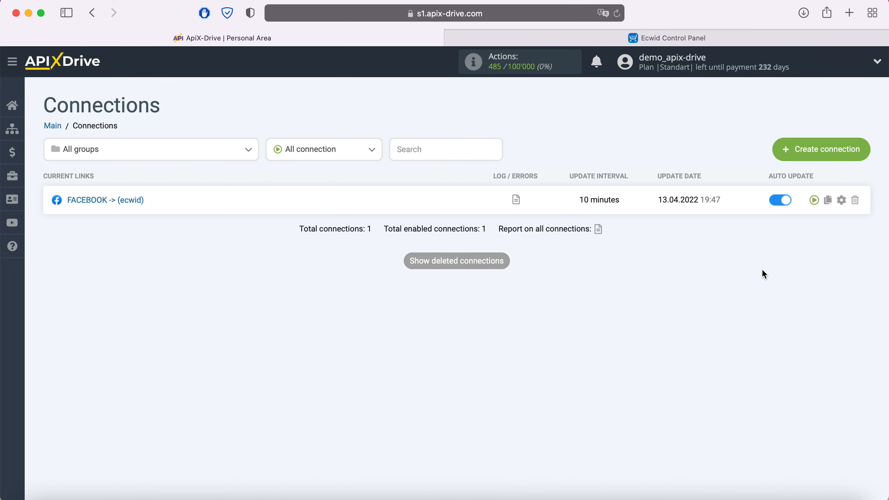
# Set the update interval of the FACEBOOK -> (ecwid) connection to 5 minutes and save the connection setup.
pyautogui.click(841, 200)
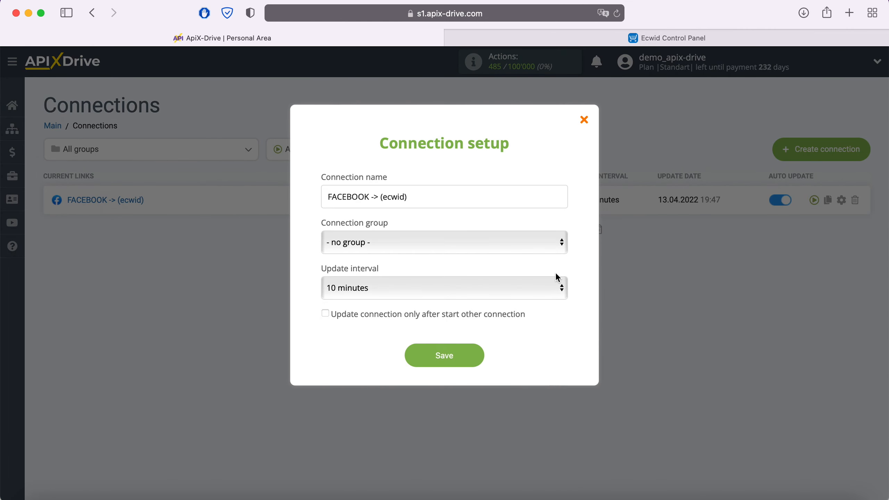
pyautogui.click(554, 284)
pyautogui.click(486, 268)
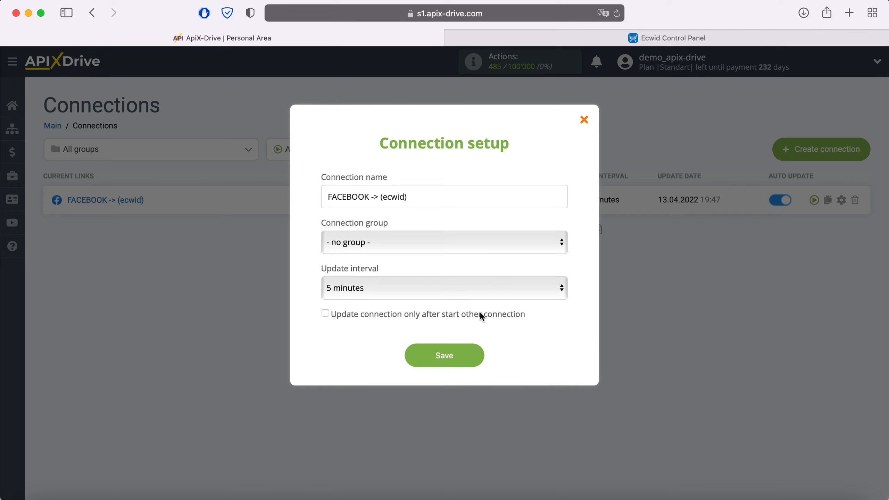
pyautogui.click(472, 352)
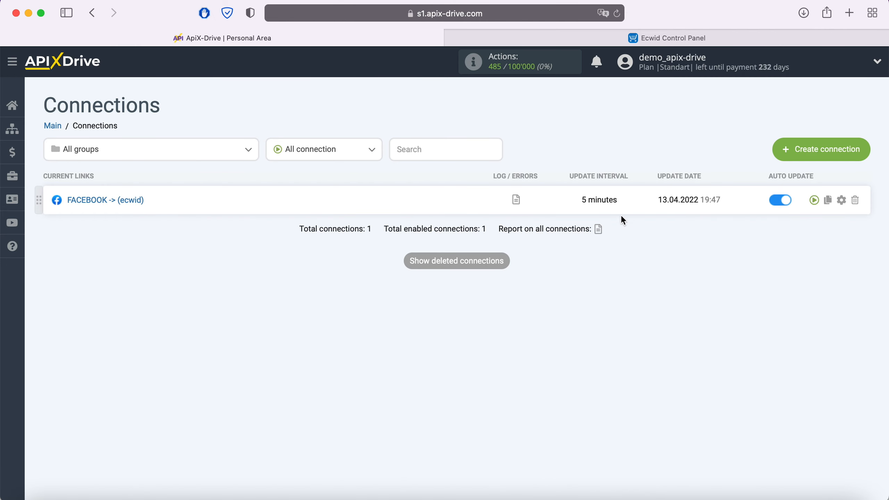